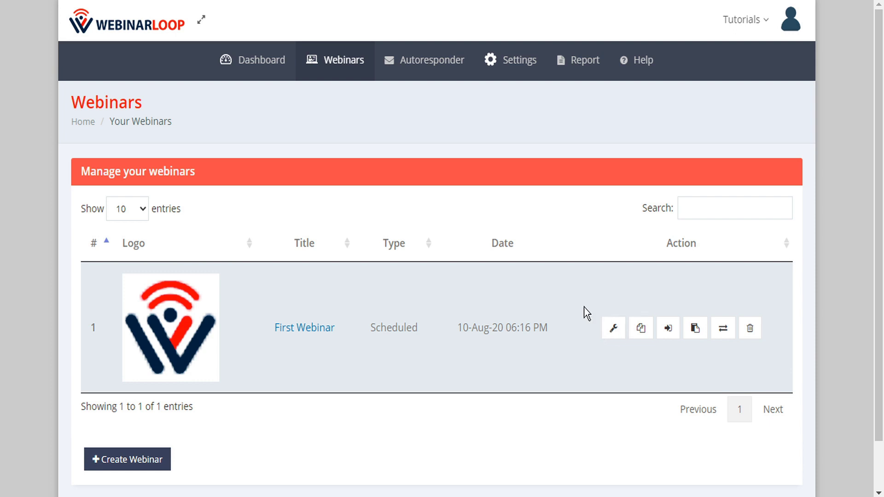
Open SMTP Setup from the Settings menu to view the SendGrid server entry
click(515, 64)
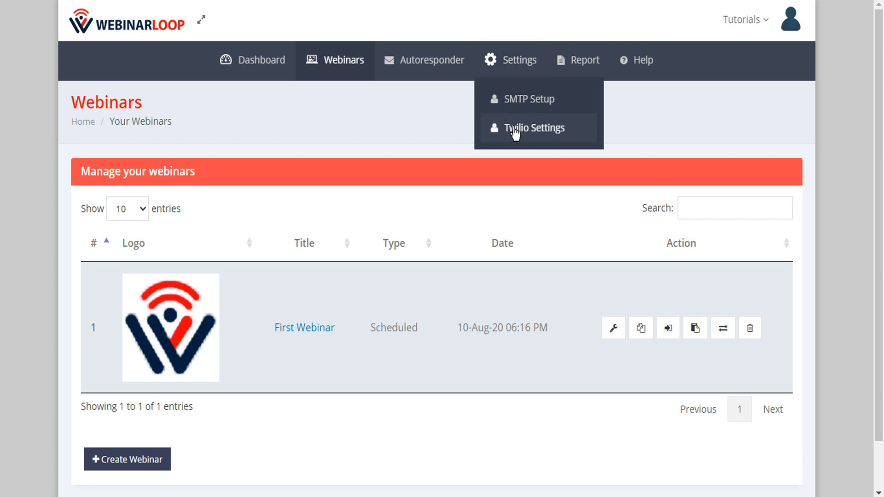
click(514, 99)
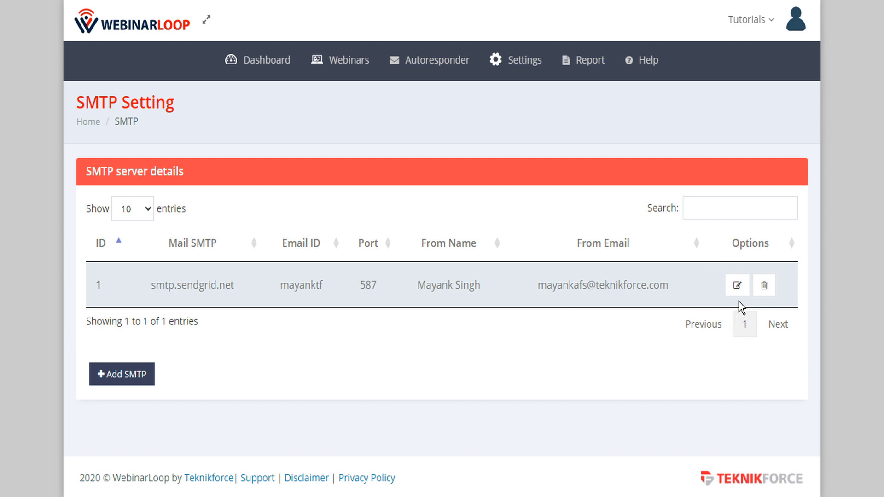
Delete the smtp.sendgrid.net SMTP entry and start a blank new SMTP server form
click(763, 286)
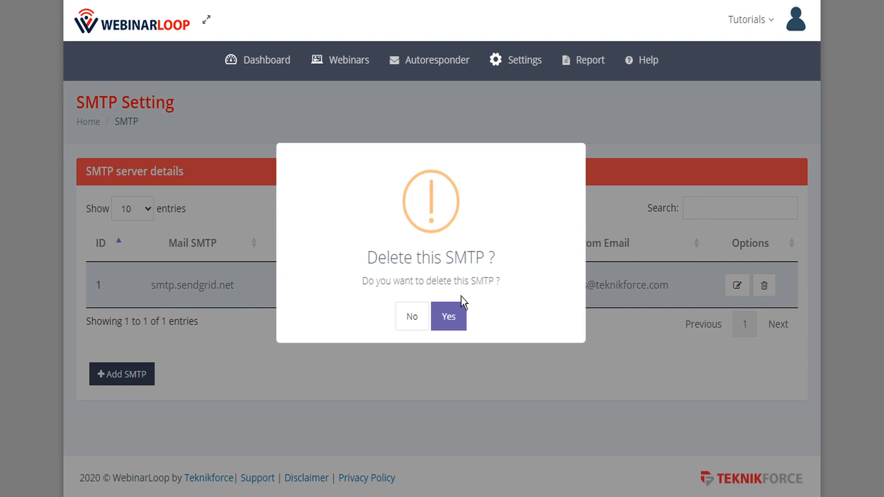
click(447, 322)
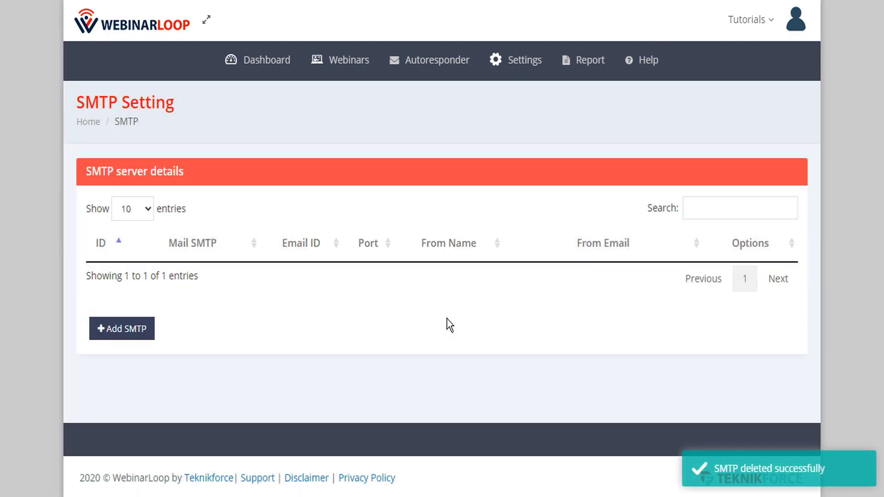
click(118, 339)
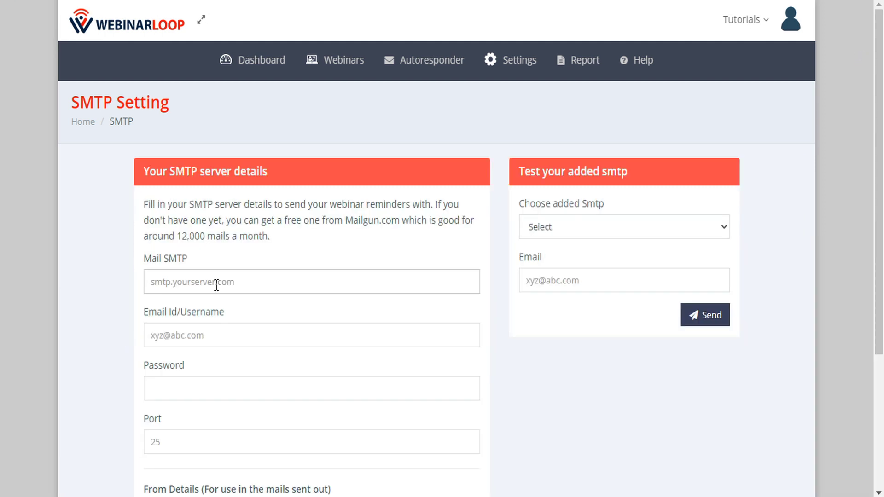
Save smtp.sendgrid.net on port 587 with username, password, sender name WebinarLoop Tutorials and sender e-mail
text(smtp.sendgrid.net)
click(187, 337)
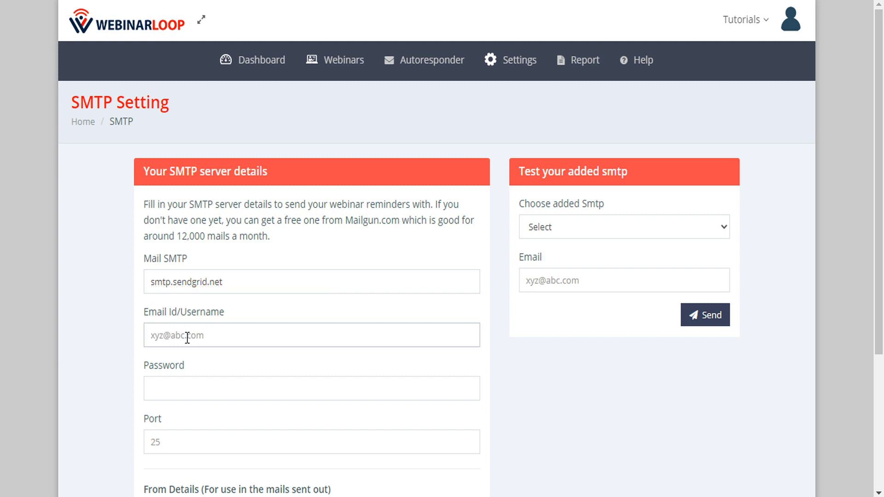
key(ctrl+v)
click(157, 386)
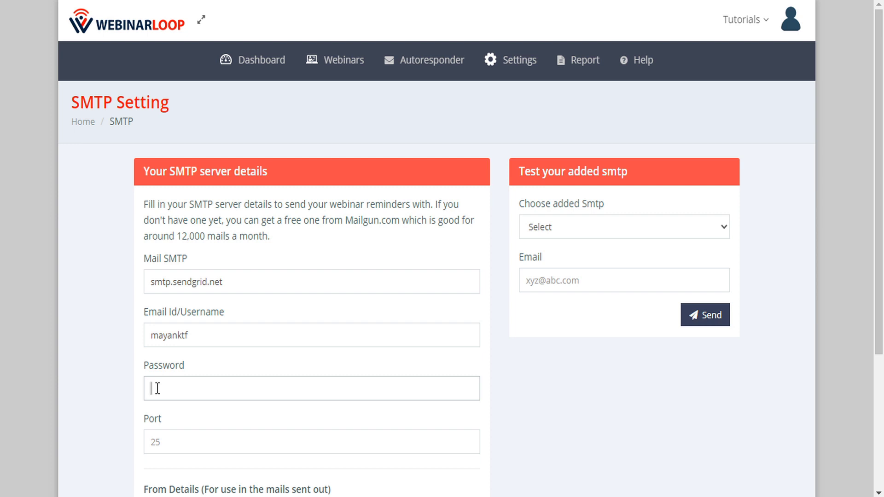
key(ctrl+v)
key(Tab)
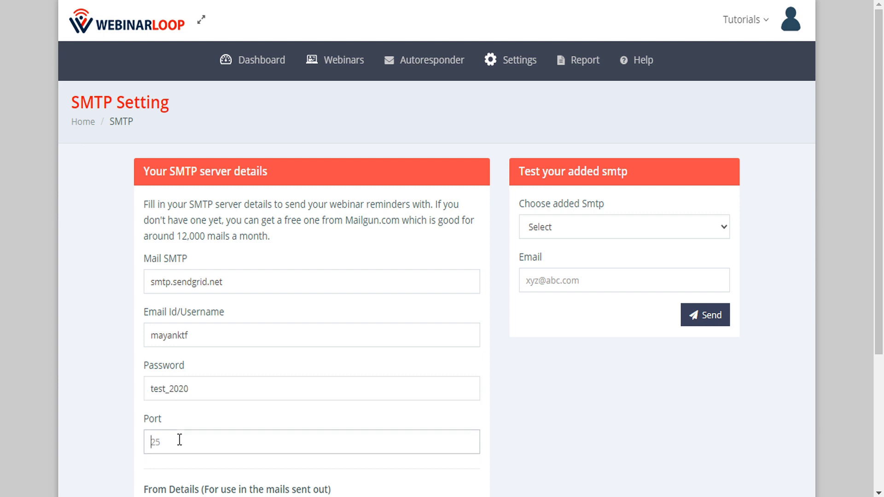
text(587)
scroll(250, 411, down, 4)
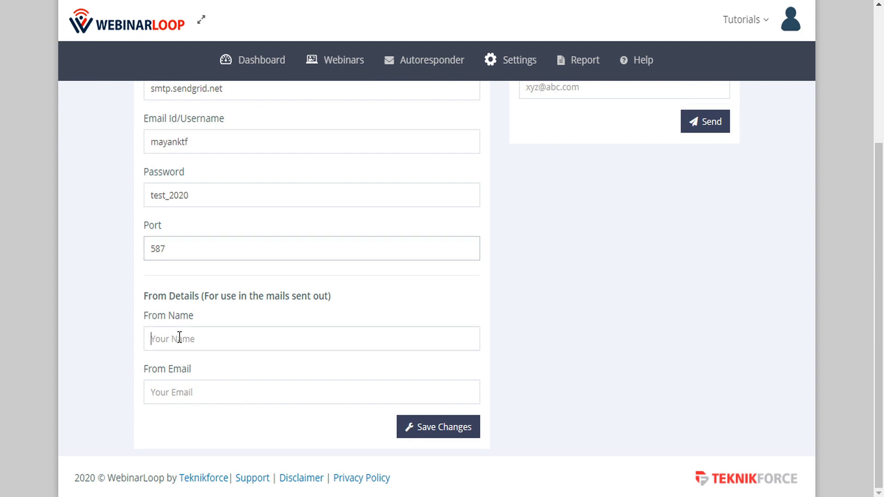
text(WebinarLoop Tutorials)
click(171, 397)
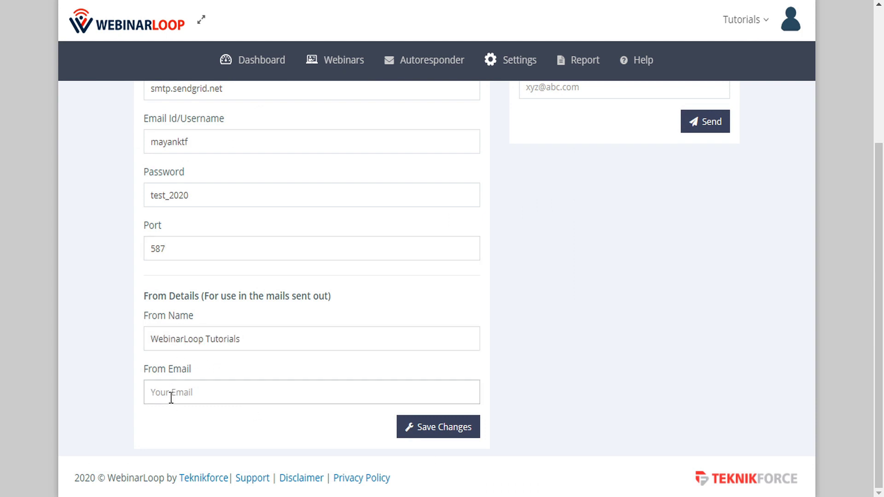
key(ctrl+v)
click(447, 428)
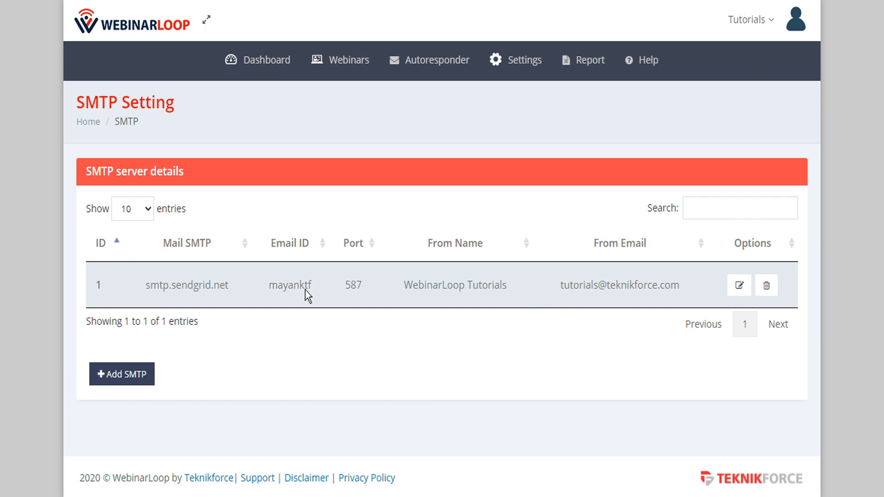
Send a test e-mail through smtp.sendgrid.net to a test recipient address
click(128, 375)
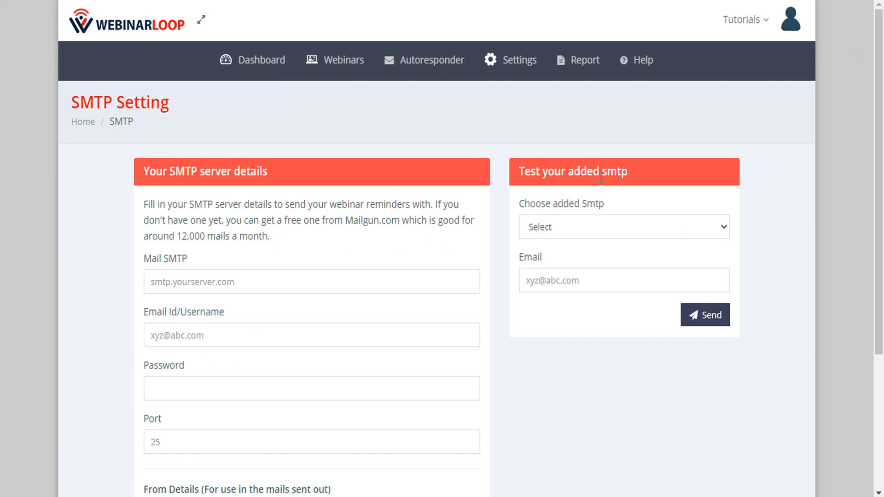
click(579, 234)
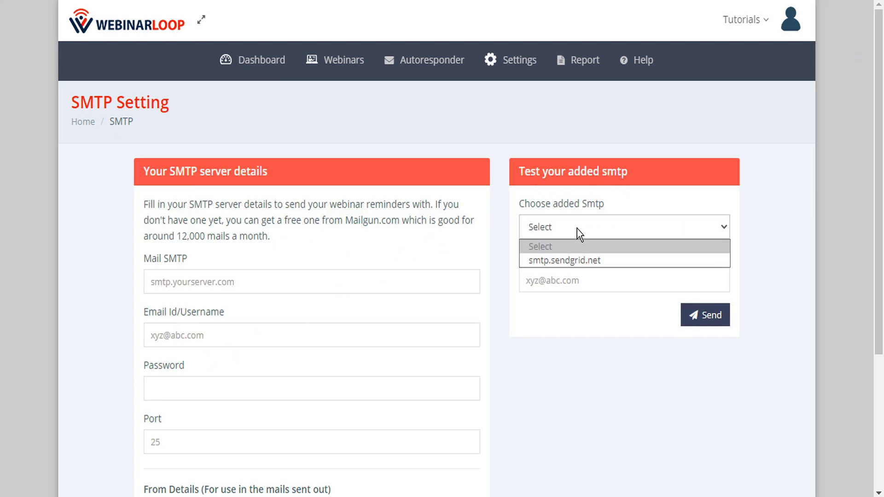
click(576, 261)
click(614, 285)
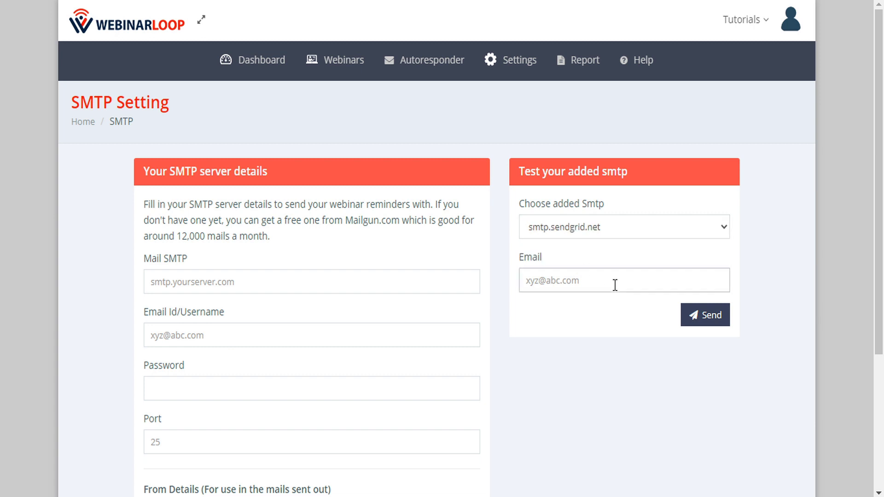
key(ctrl+v)
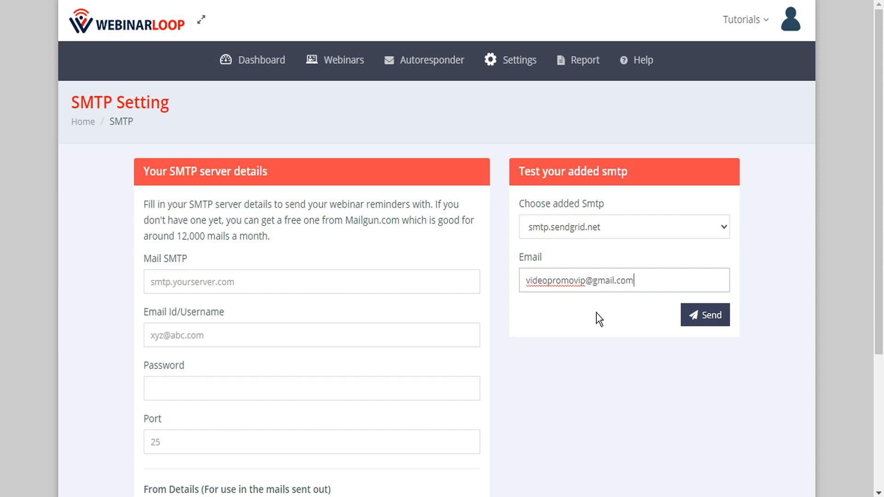
click(711, 317)
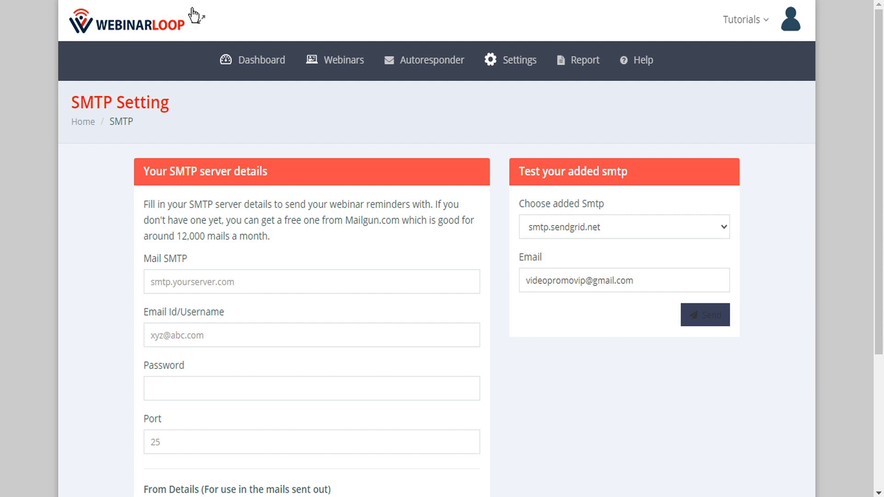
In First Webinar's Emails setup, disable default mails and keep smtp.sendgrid.net as the server
click(343, 64)
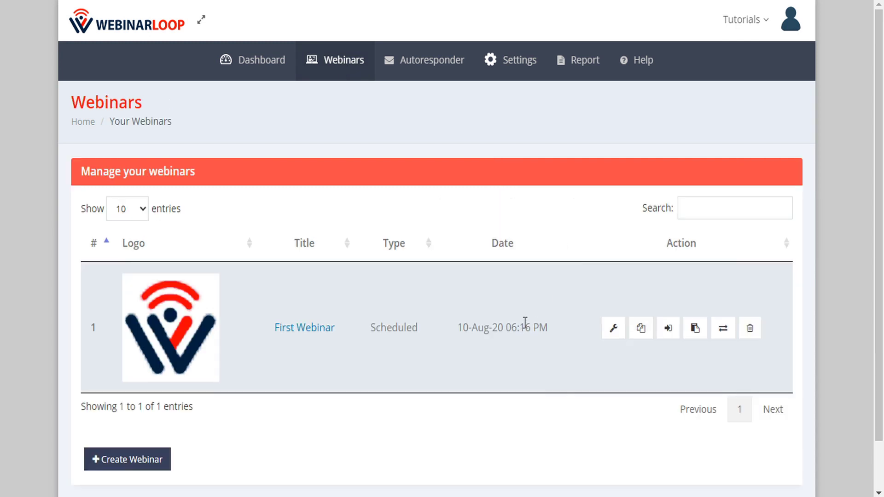
click(613, 329)
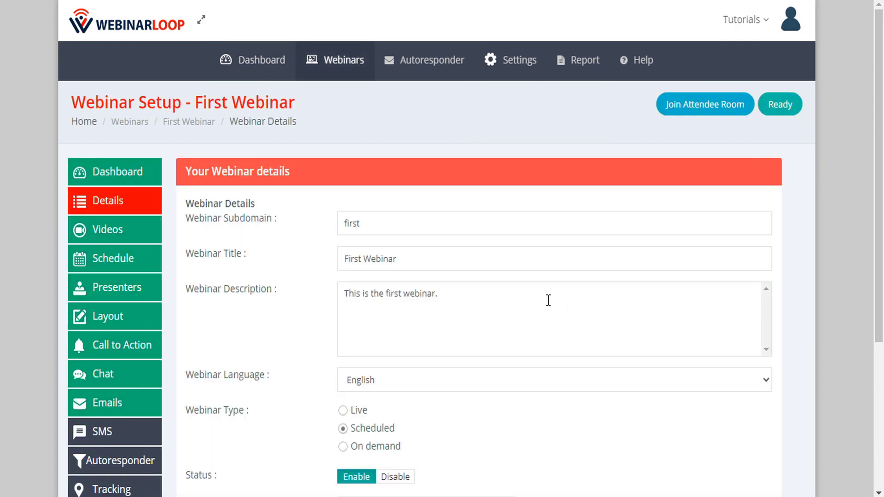
click(109, 412)
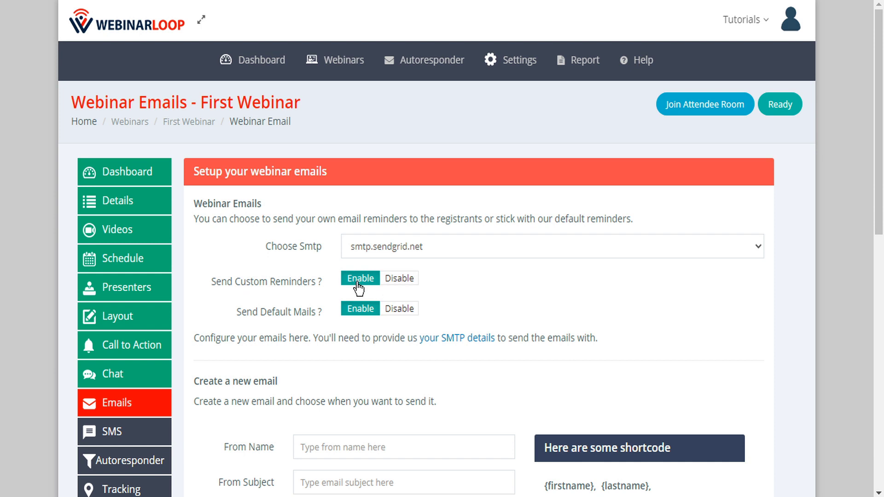
click(400, 310)
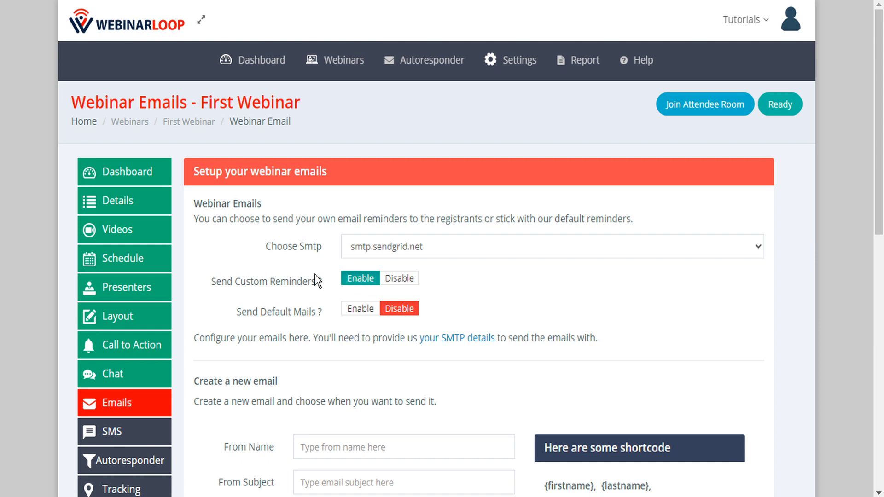
click(423, 252)
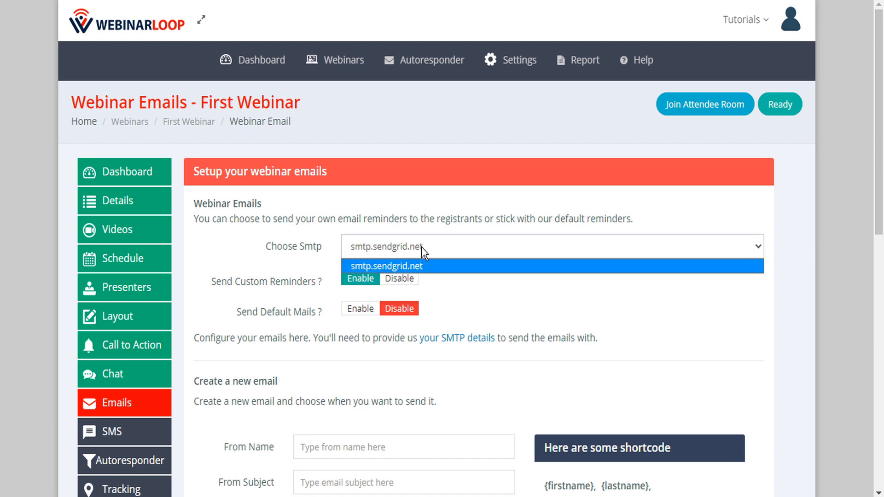
click(420, 249)
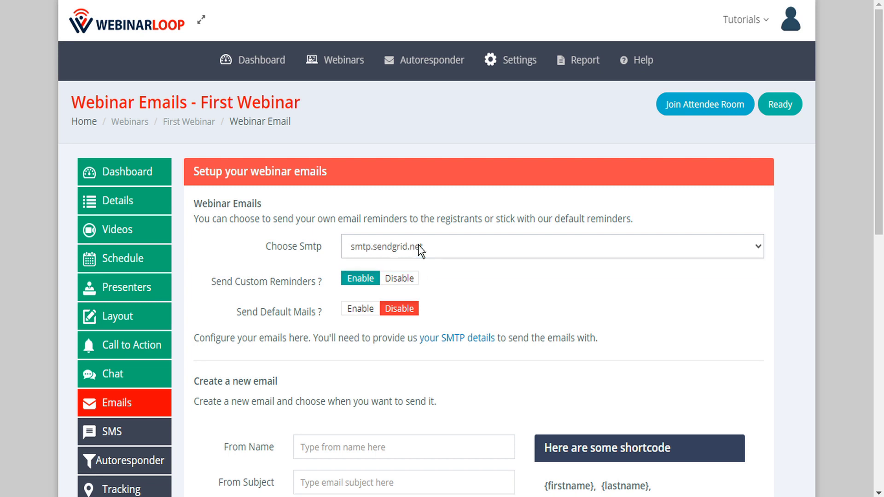
Give the email sender name 'Webinarloop Tutorials', a Starts Soon subject, sender e-mail, and a 1-hour-before schedule
scroll(420, 250, down, 5)
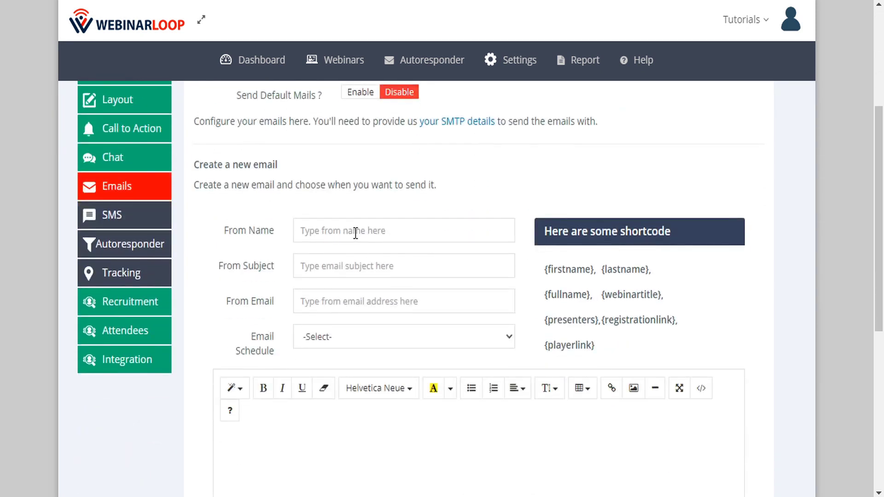
click(355, 230)
text(Webinarloop Tutorials)
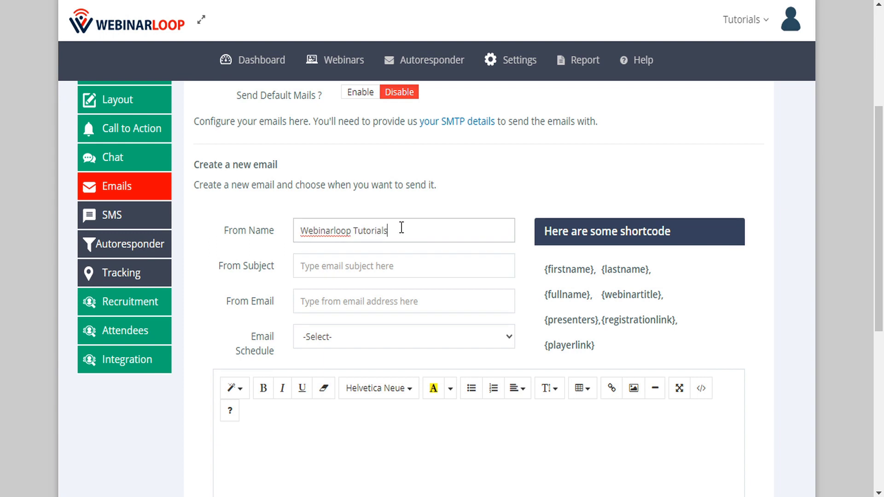
click(345, 265)
text({firstname},reminder... {webinartitle} Starts Soon)
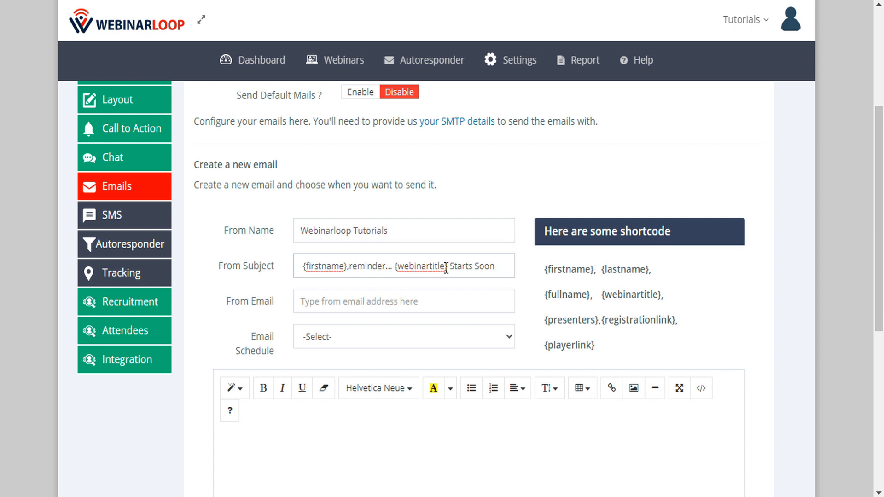
click(343, 308)
key(ctrl+v)
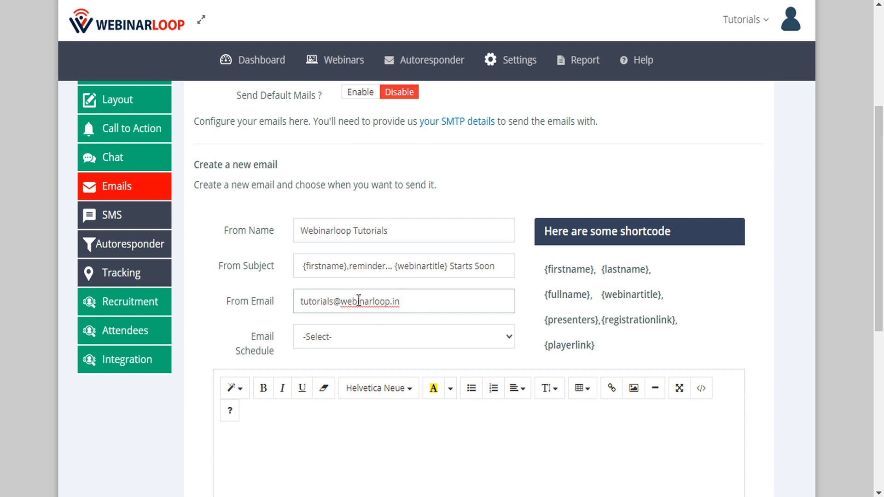
click(351, 338)
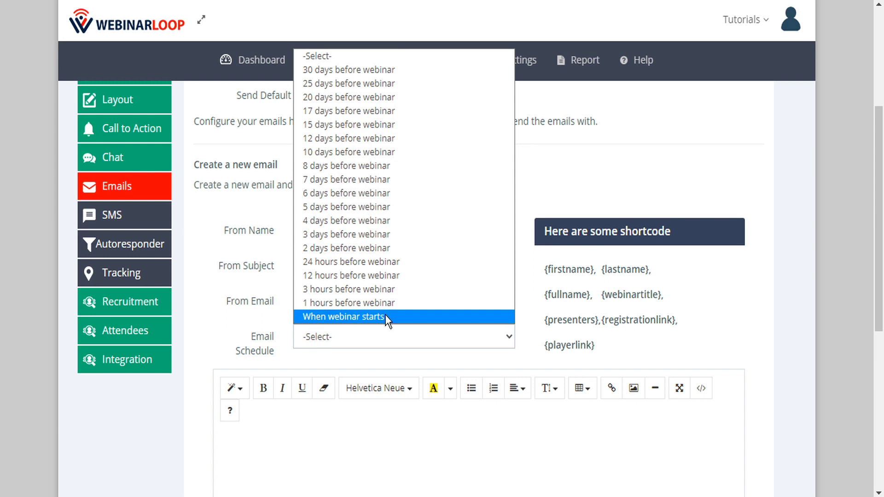
click(383, 302)
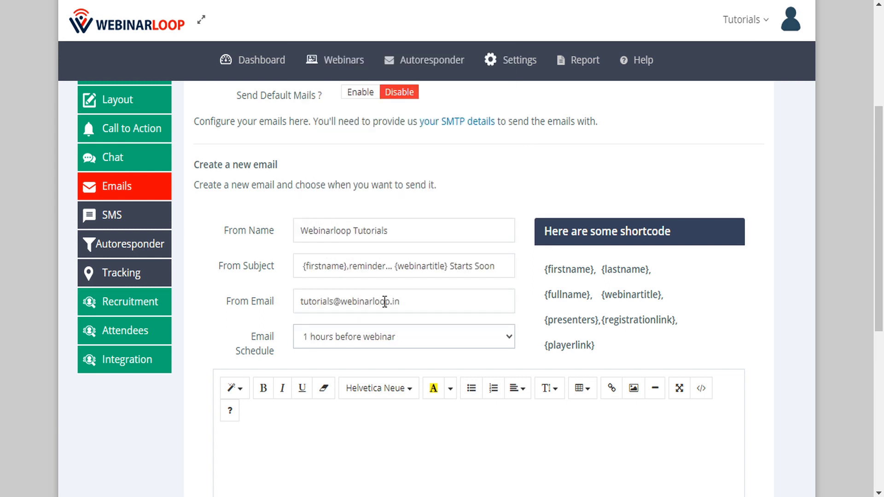
scroll(382, 300, down, 6)
Paste the four-line body using {firstname} and {playerlink}, then add the reminder email
scroll(357, 244, up, 2)
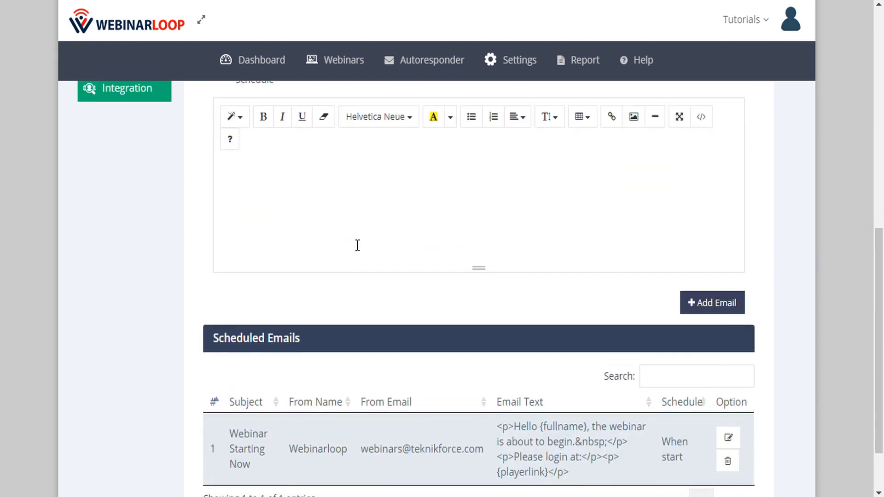
click(321, 223)
scroll(322, 224, up, 2)
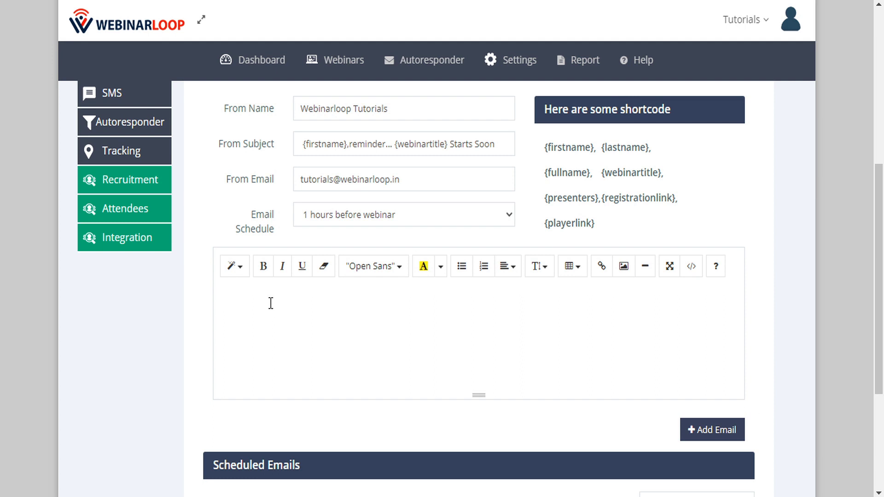
text(Hello {firstname}, Don't forget to join {presenters} for {webinartitle} coming up in one hour. You can sign in at: {playerlink} See you there!)
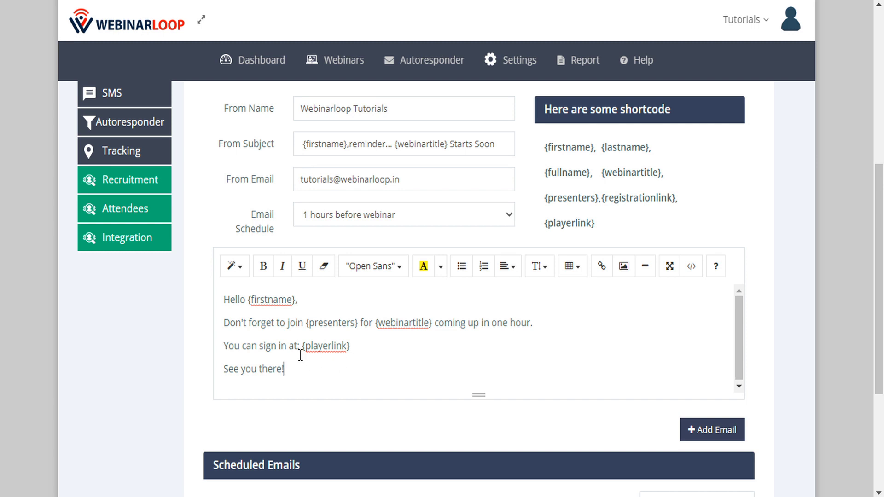
click(238, 272)
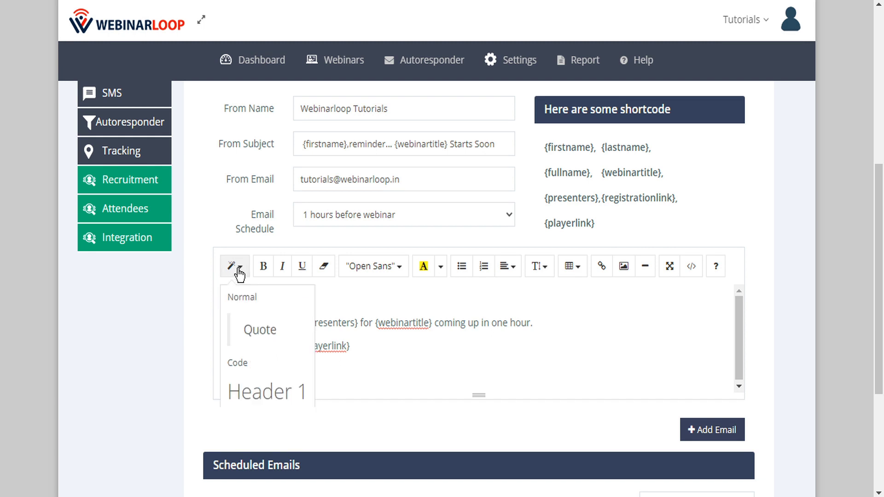
click(239, 272)
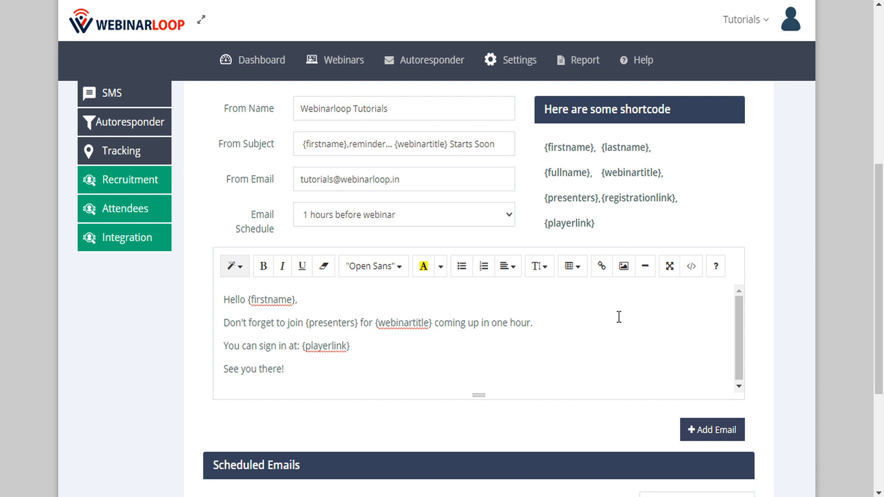
click(711, 438)
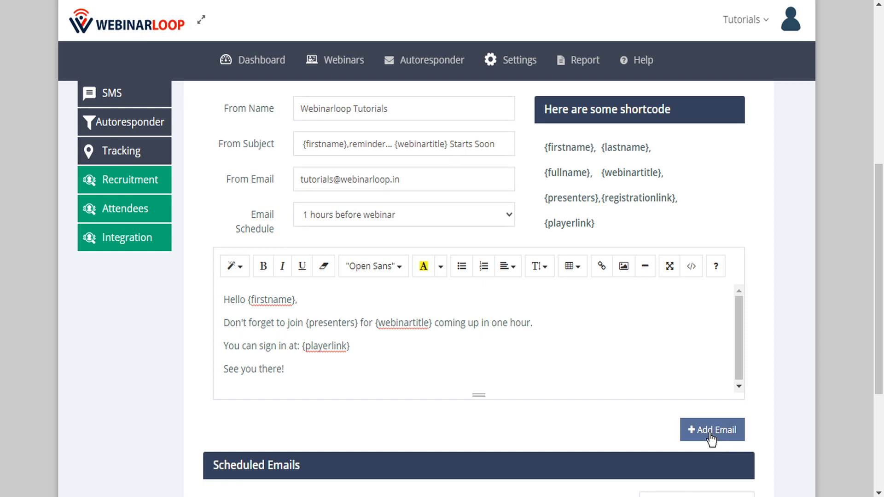
scroll(239, 368, down, 4)
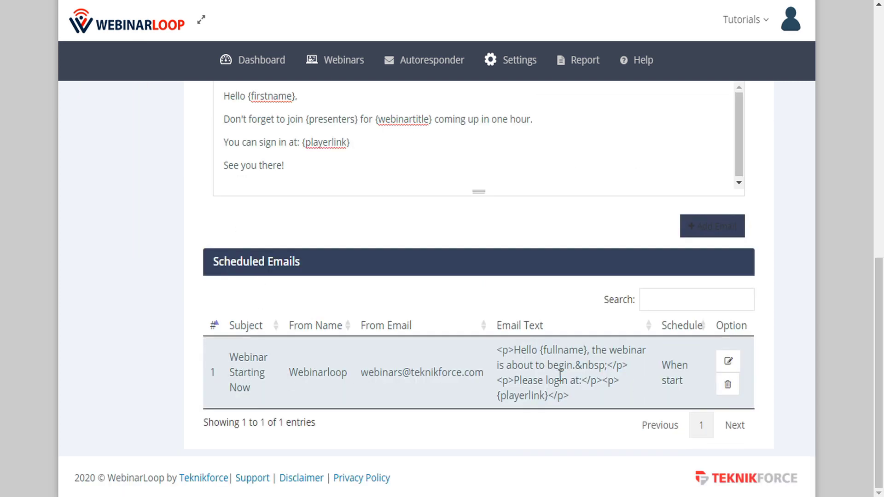
Load the Webinar Starting Now email for editing and cancel its deletion to keep it
click(729, 362)
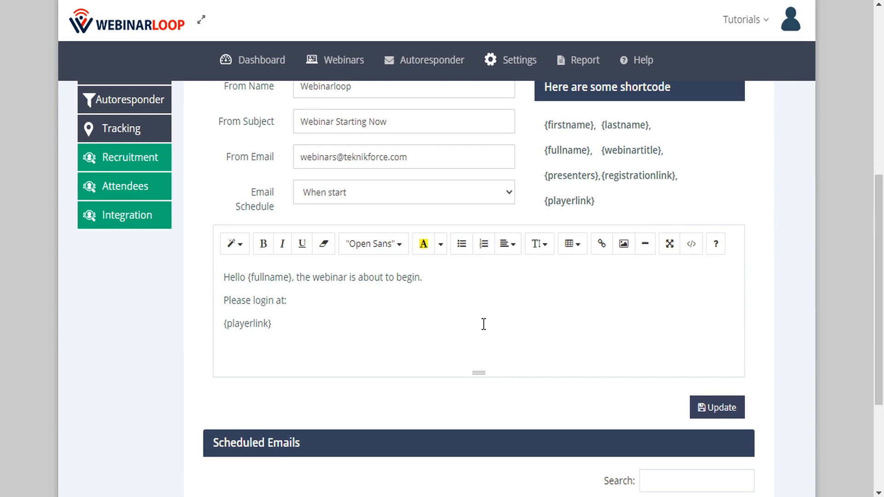
scroll(767, 347, down, 3)
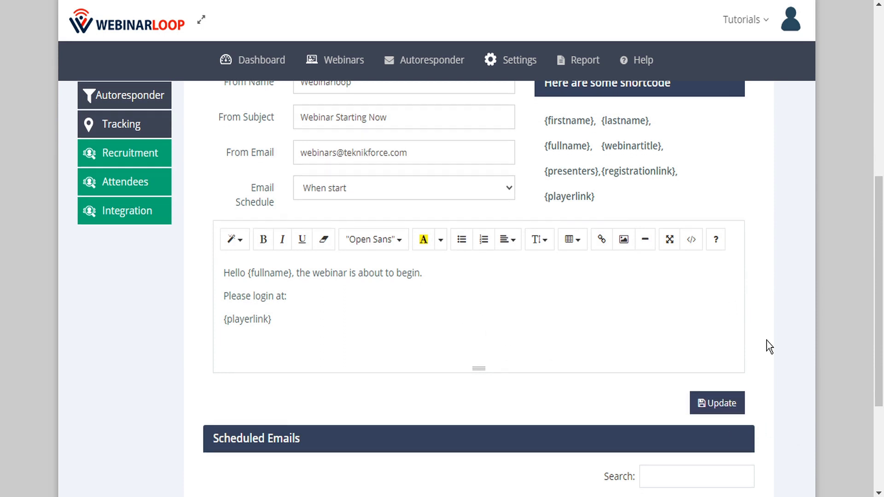
scroll(760, 336, down, 1)
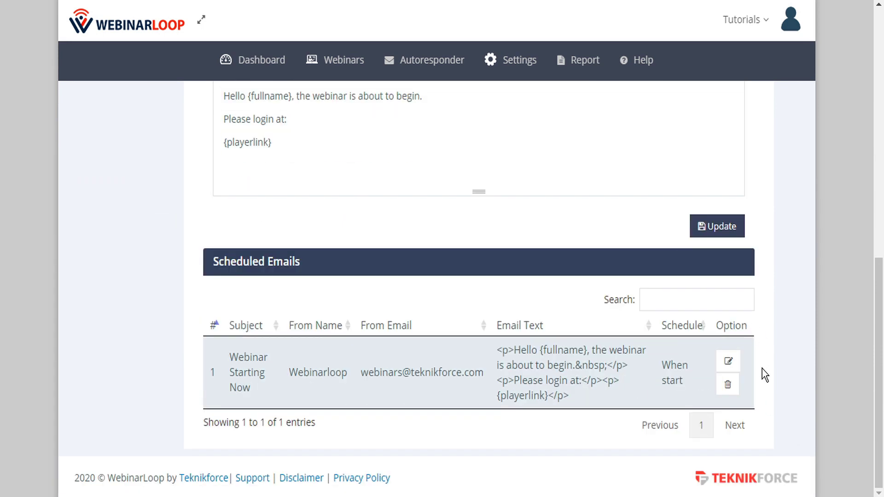
click(727, 384)
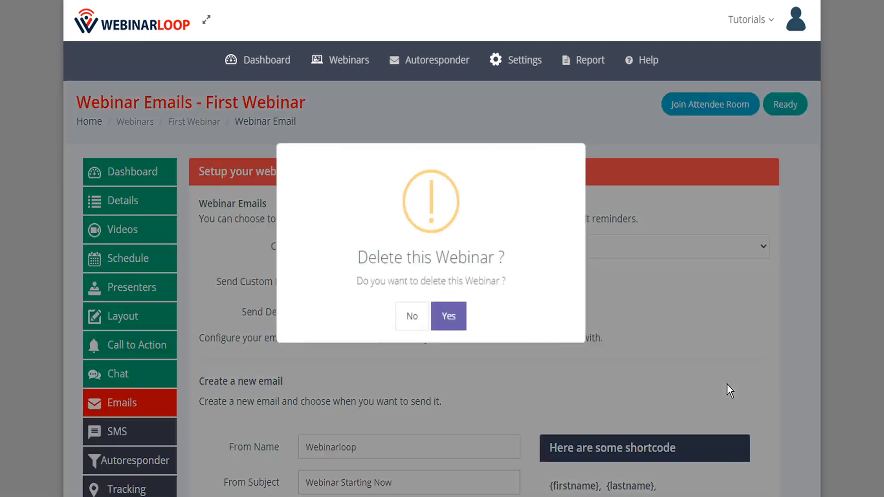
click(408, 317)
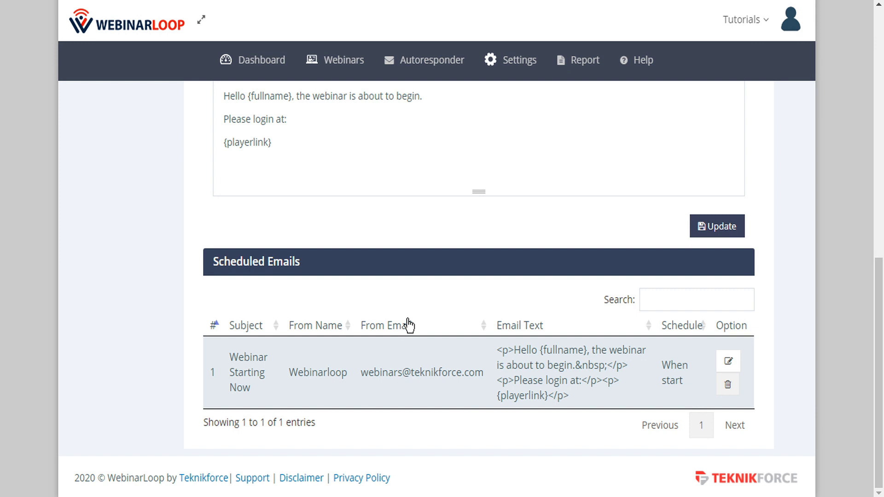
click(517, 67)
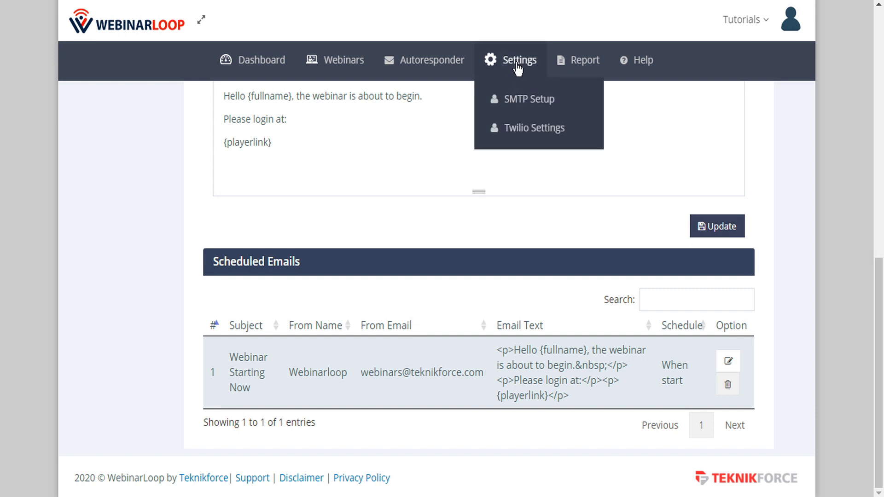
Add a Twilio number named Webinarloop with the +-prefixed phone number, account SID and auth token
click(527, 131)
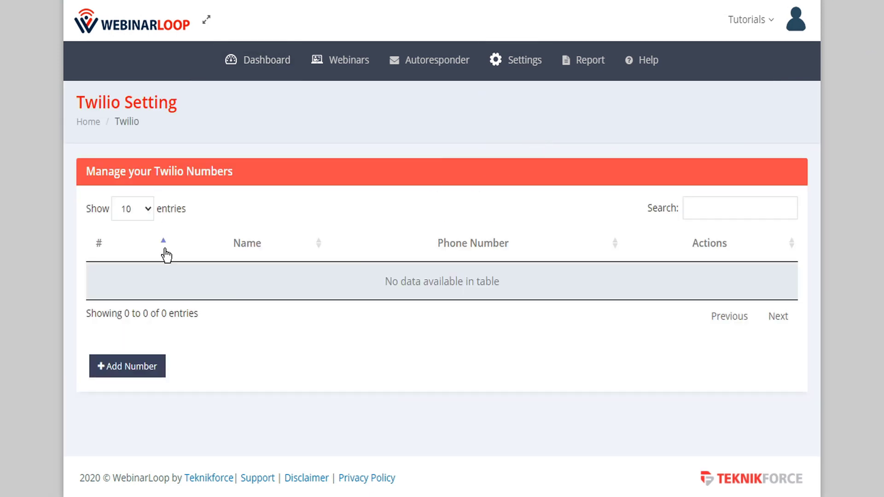
click(138, 374)
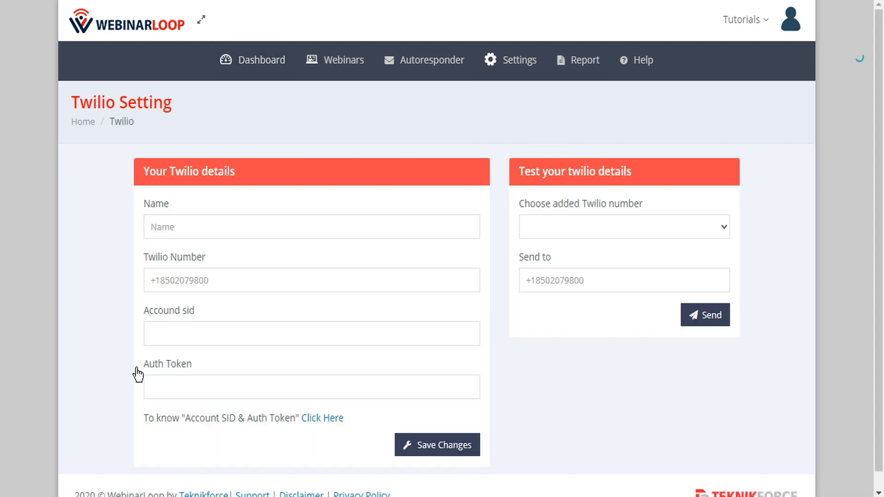
click(204, 227)
text(Webinarloop)
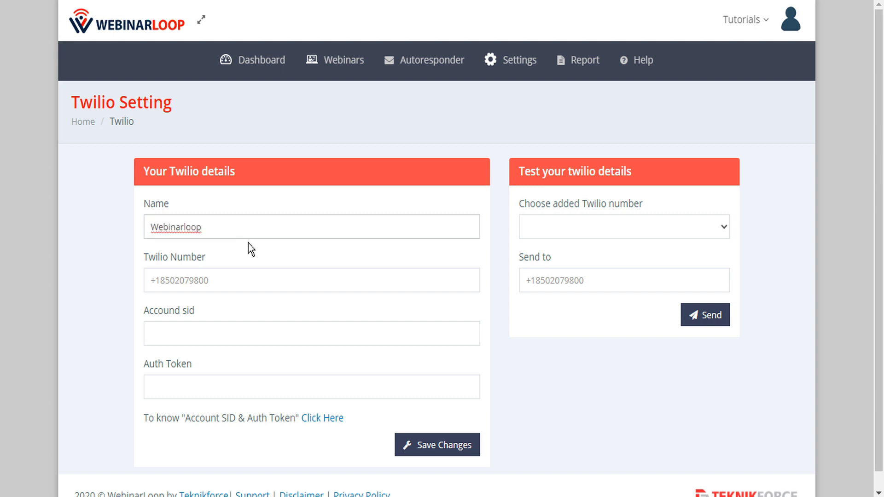
click(194, 280)
key(ctrl+v)
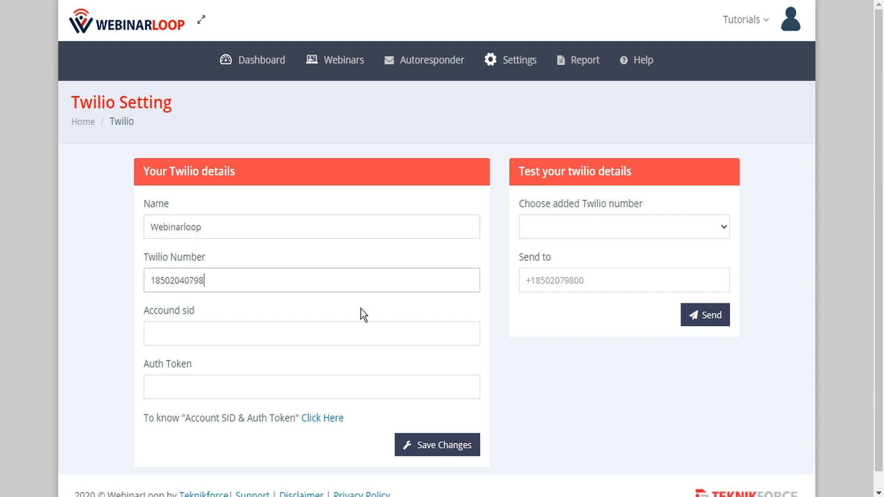
key(Home)
text(+)
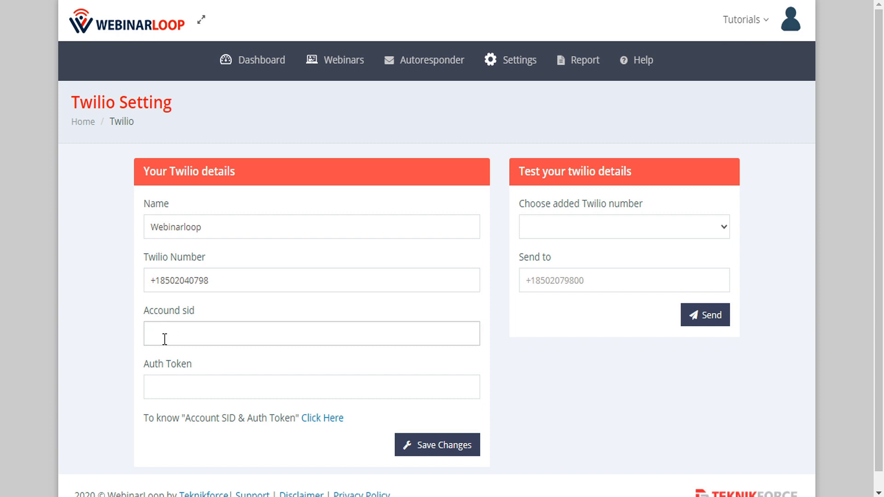
key(ctrl+v)
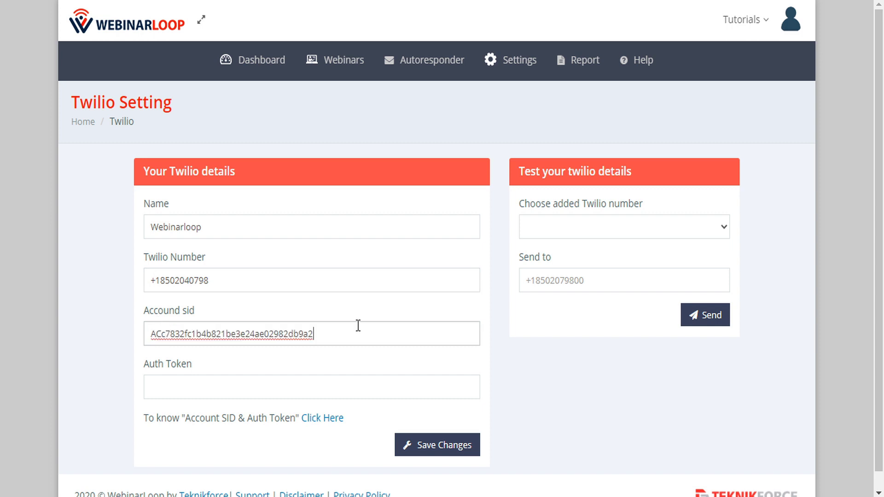
click(166, 387)
key(ctrl+v)
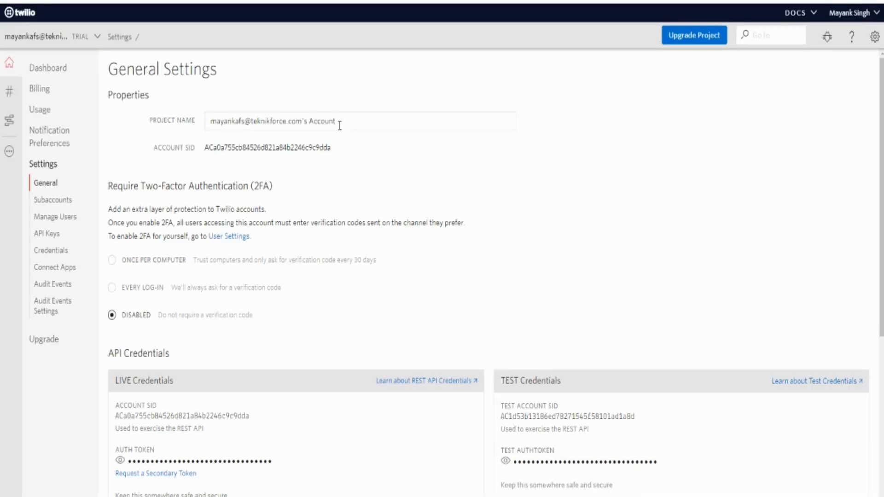
Review the live Account SID and Auth Token in Twilio Console, then go to Active Numbers
scroll(166, 146, down, 2)
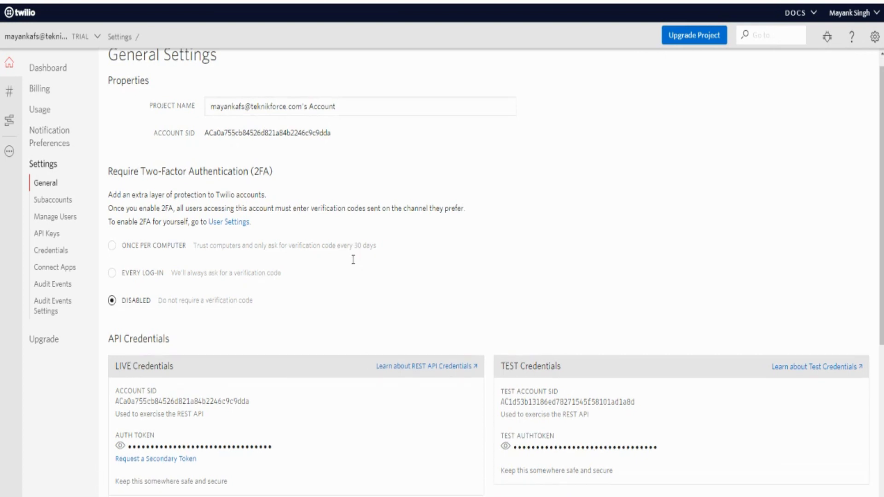
triple_click(164, 296)
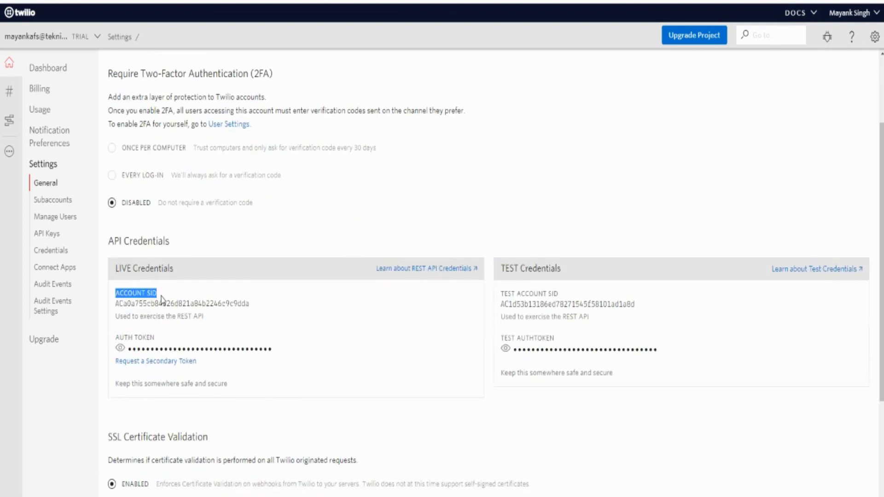
drag(119, 337, 156, 338)
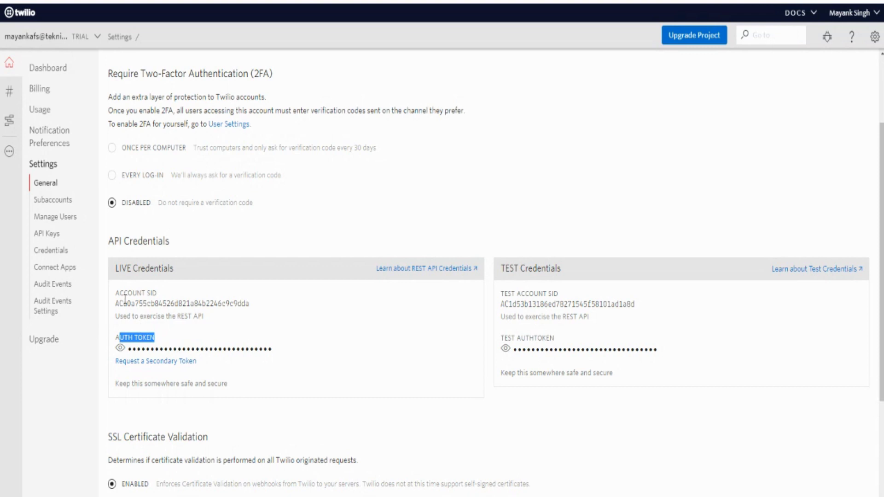
drag(128, 294, 172, 290)
scroll(173, 288, up, 2)
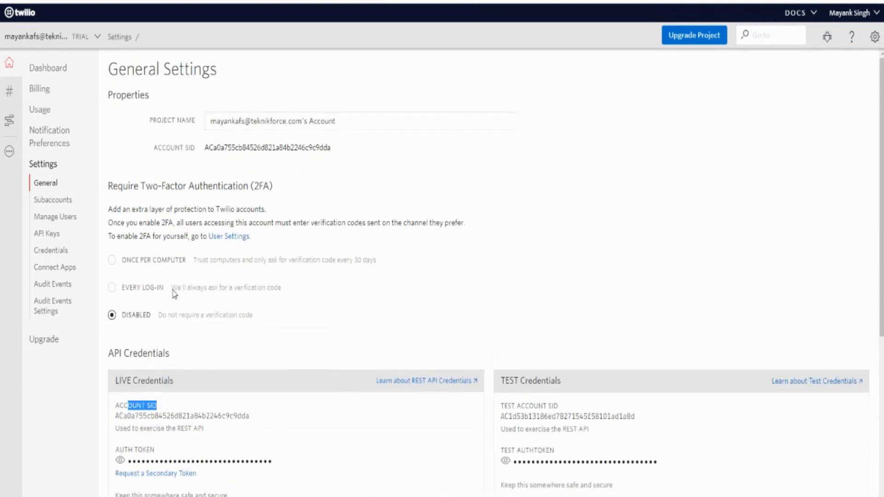
click(9, 97)
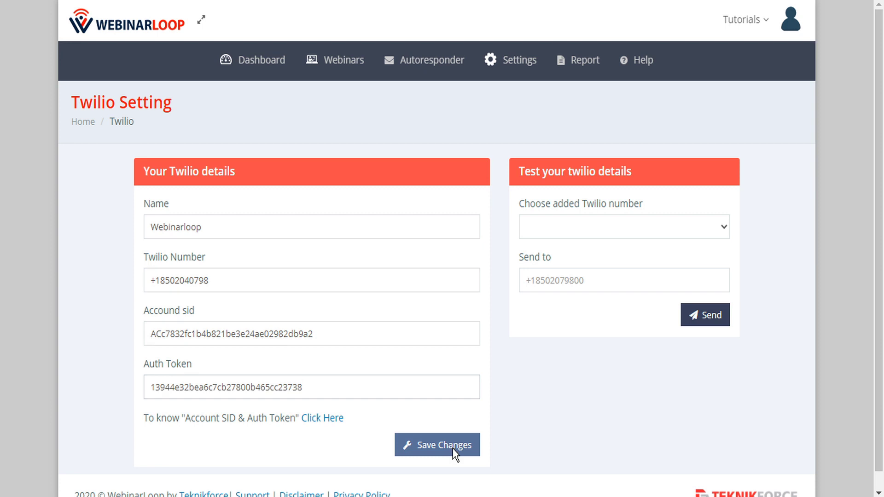
Save the Webinarloop Twilio number with its credentials and select it in the test panel
click(453, 448)
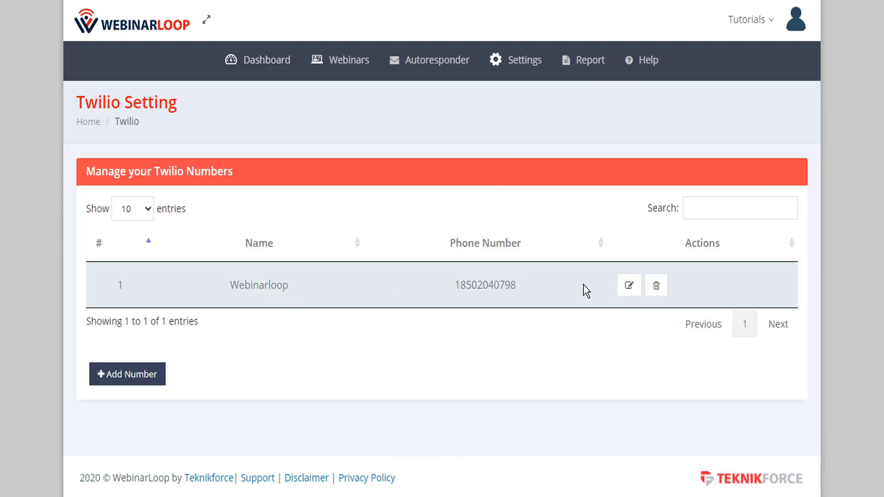
click(149, 377)
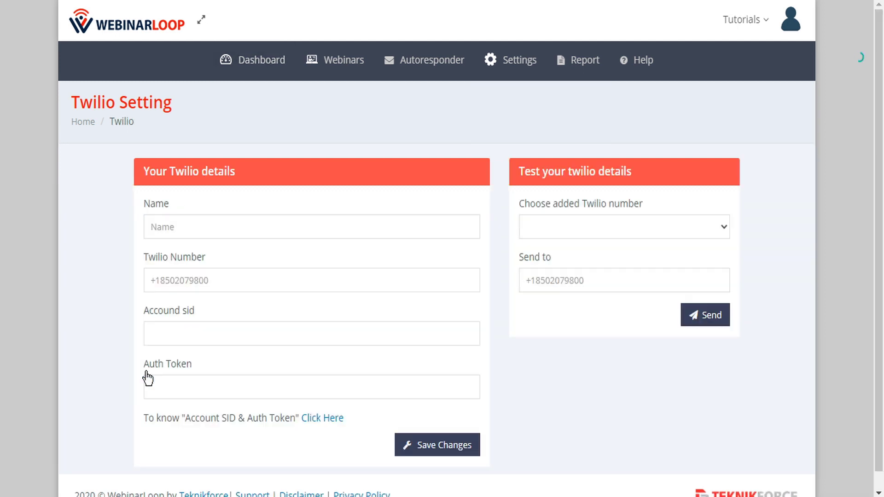
click(631, 227)
click(615, 247)
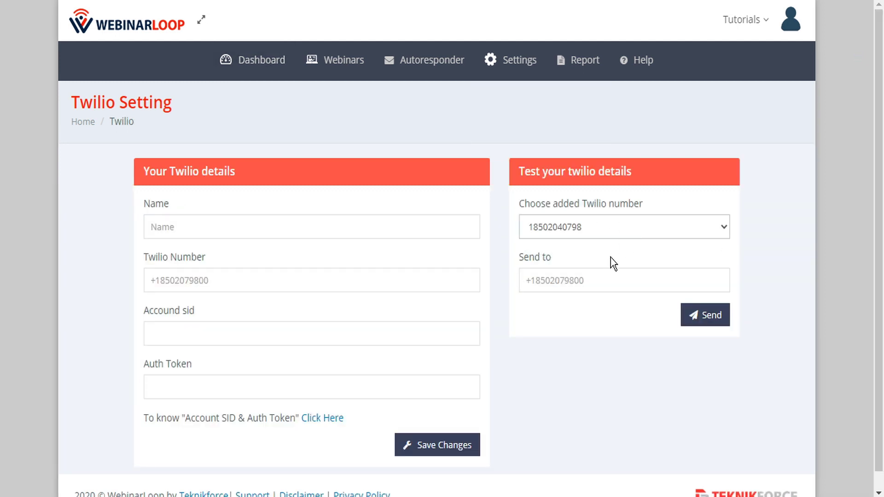
Send a test SMS from that number to the recipient's phone number, then open Webinars
click(597, 285)
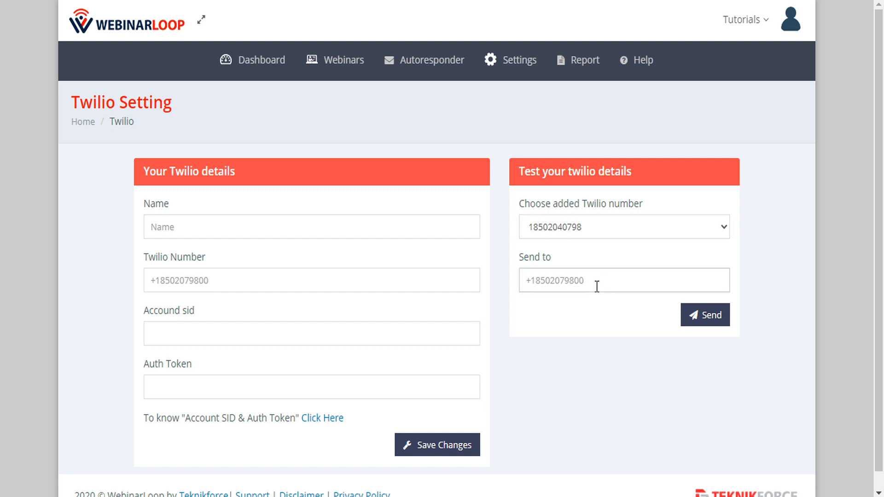
text(2107769)
click(715, 325)
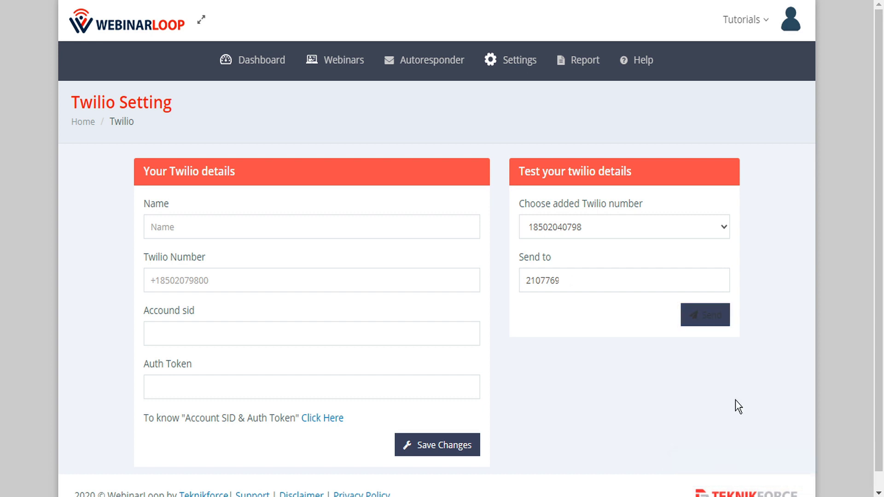
click(343, 64)
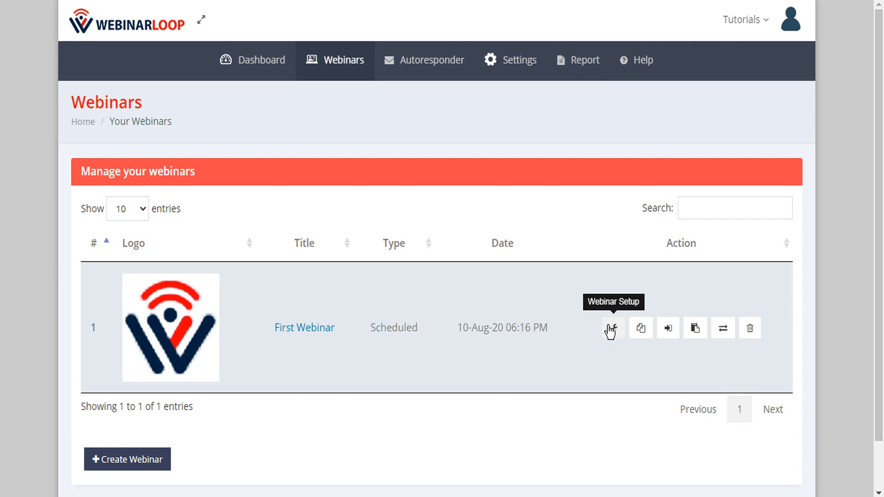
In First Webinar's SMS settings, choose the added Twilio number as the sender
click(610, 329)
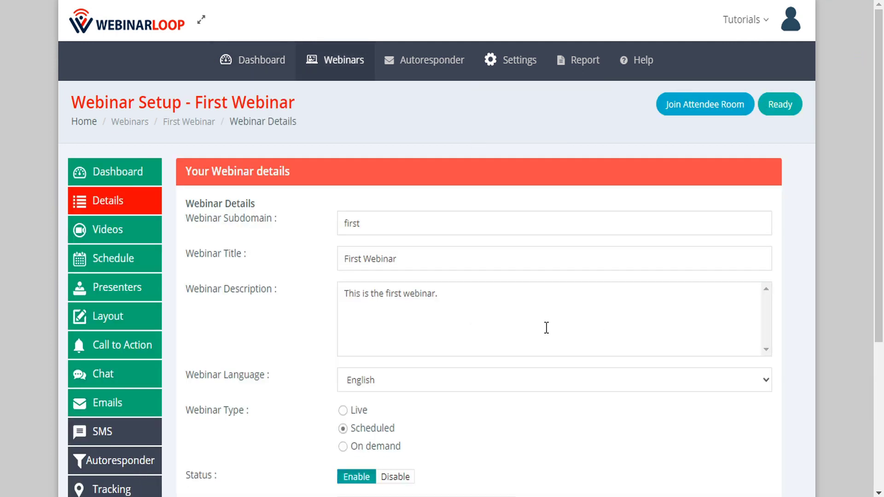
click(104, 437)
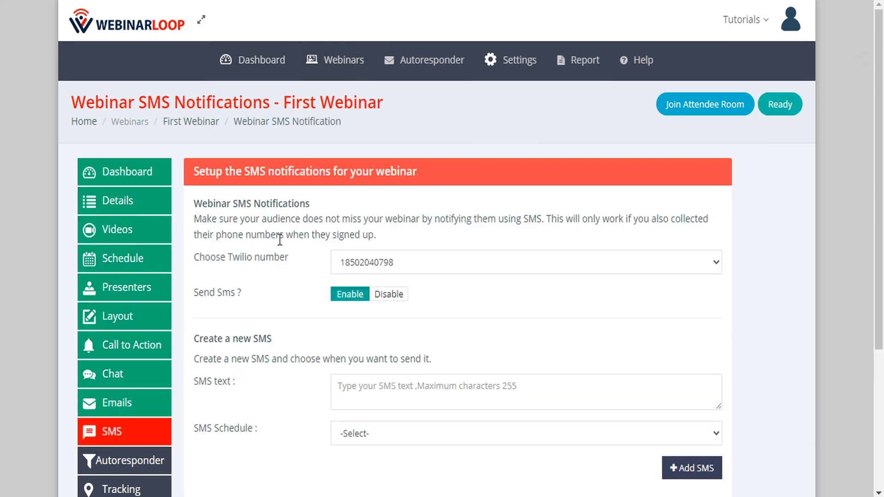
click(399, 261)
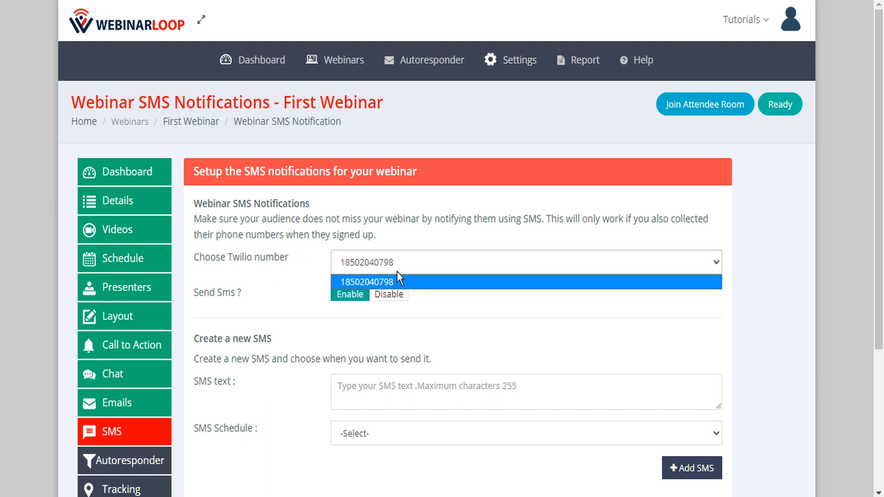
click(400, 261)
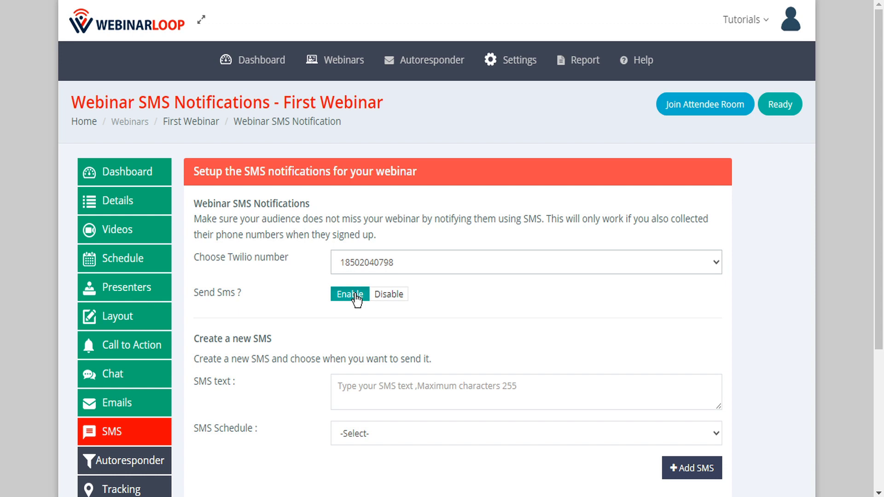
Add the pasted reminder "Hi! Don't forget to join the webinar starting soon!" with schedule '3 hours before webinar'
scroll(302, 298, down, 5)
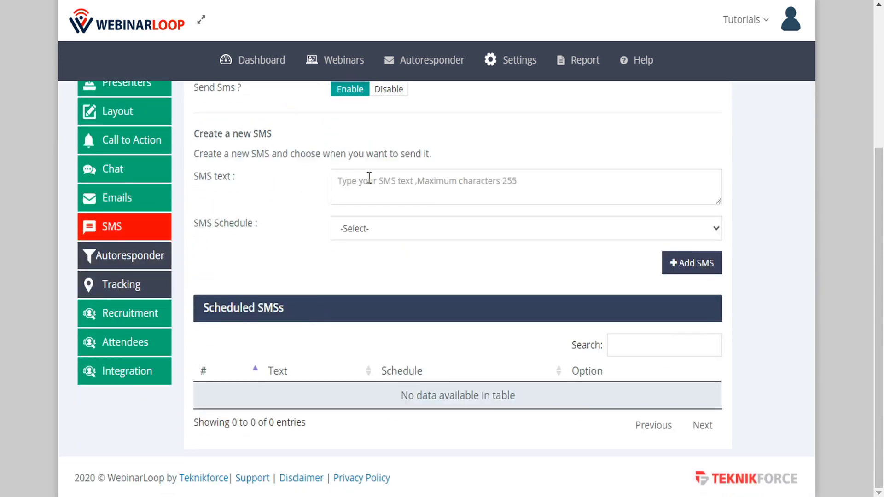
click(337, 194)
text(Hi! Don't forget to join the webinar starting soon!)
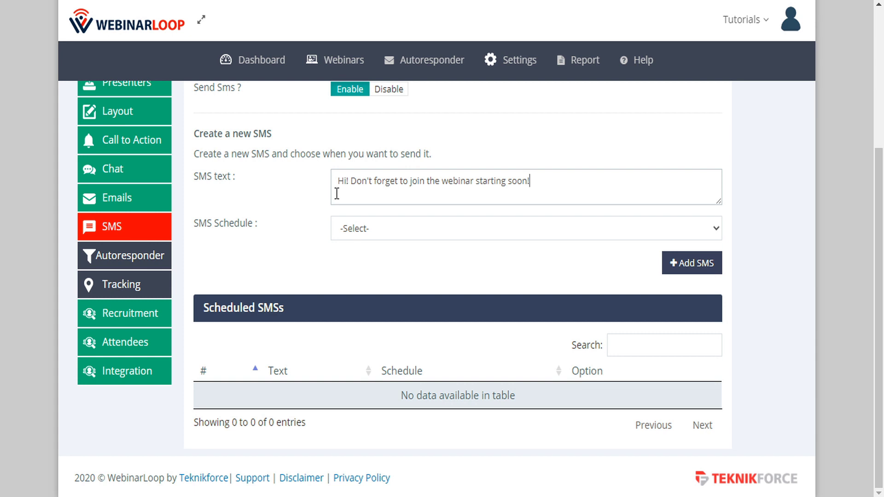
click(353, 233)
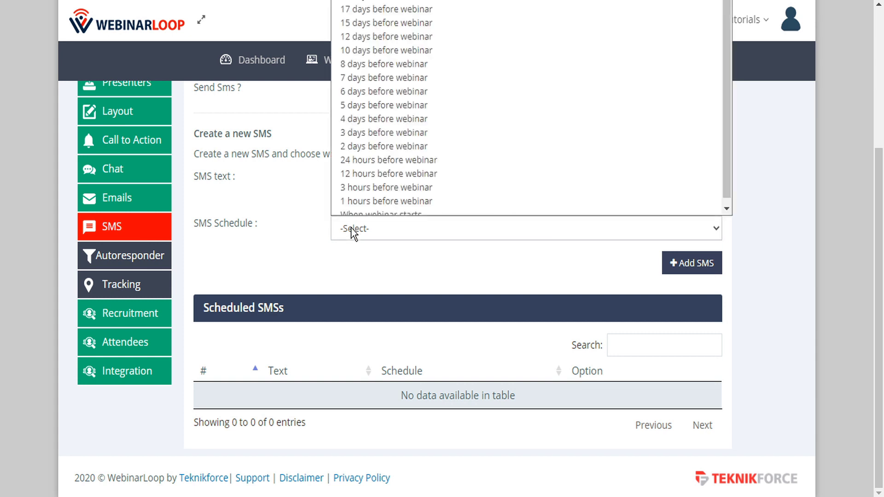
scroll(368, 200, down, 1)
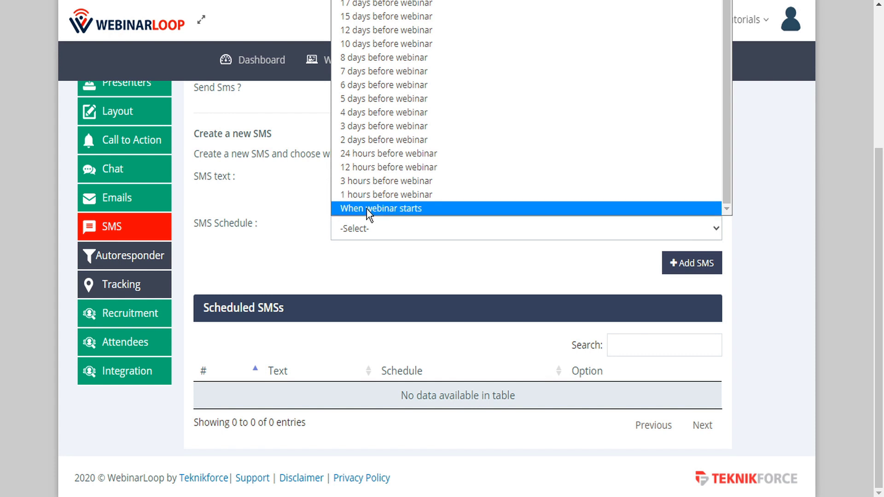
click(367, 181)
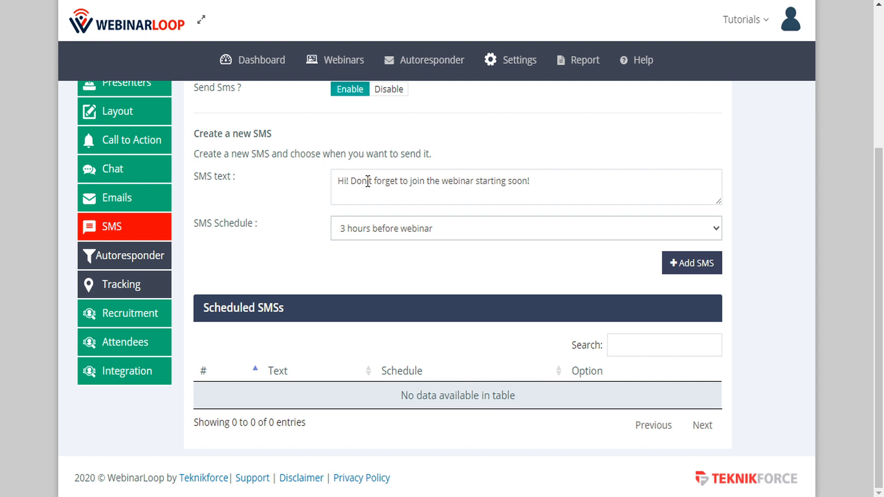
click(703, 269)
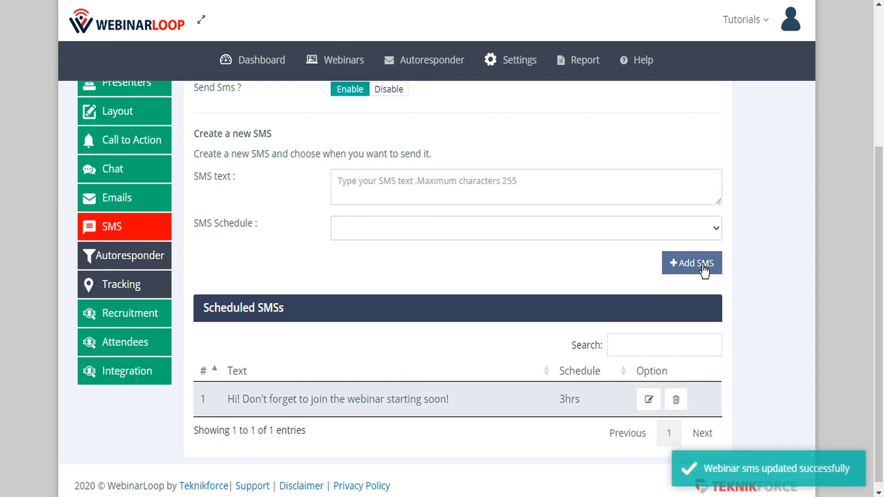